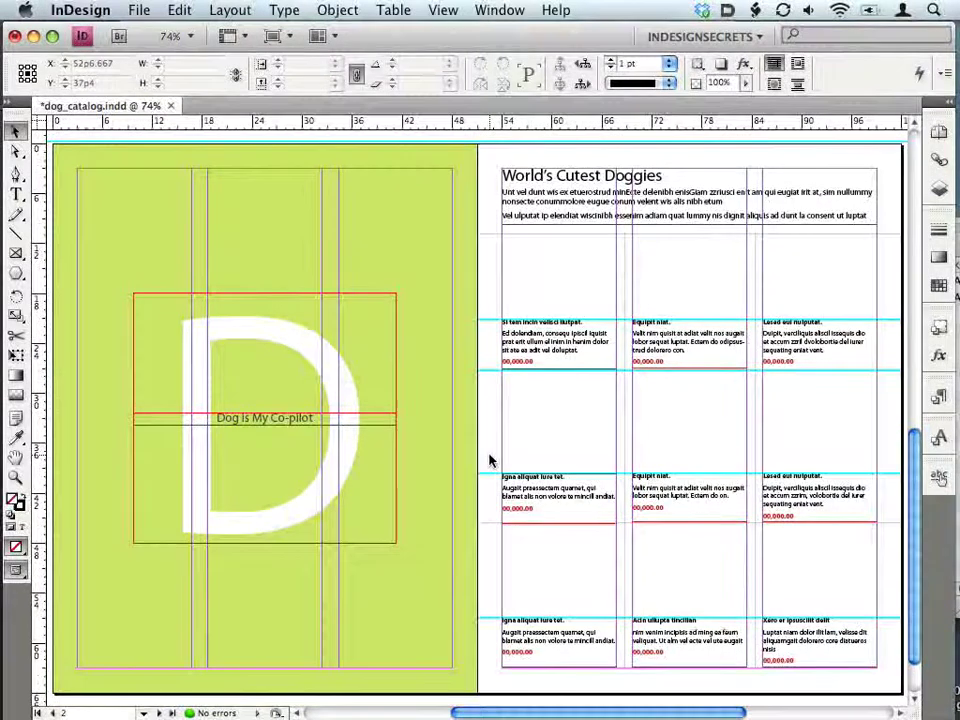
- Use File > Place to select the nine dog JPGs in the images folder and load them
left_click(139, 10)
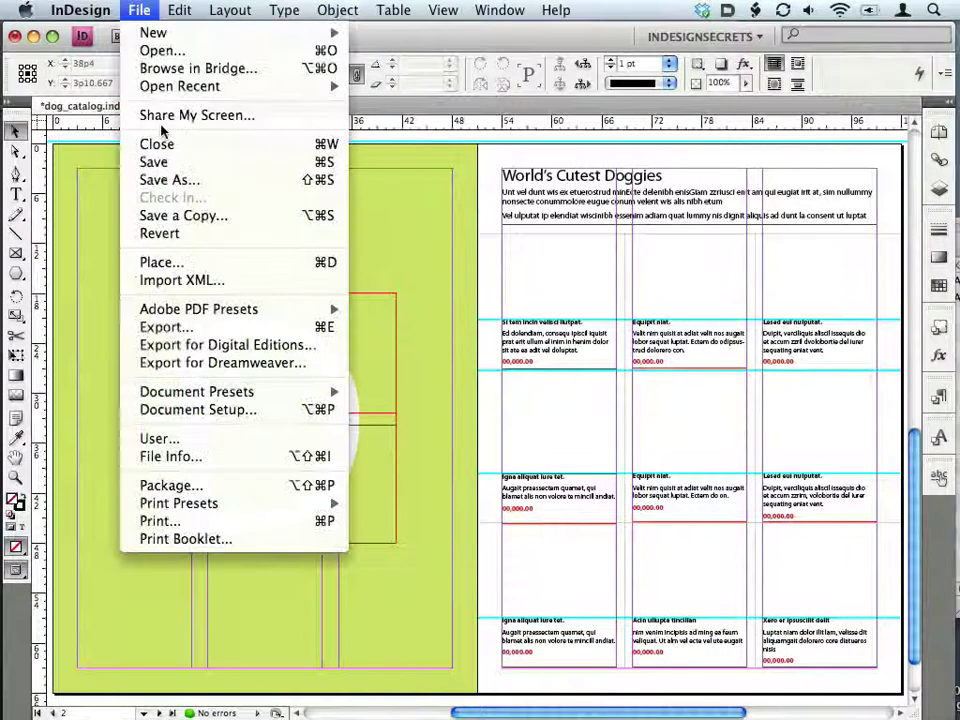
left_click(169, 263)
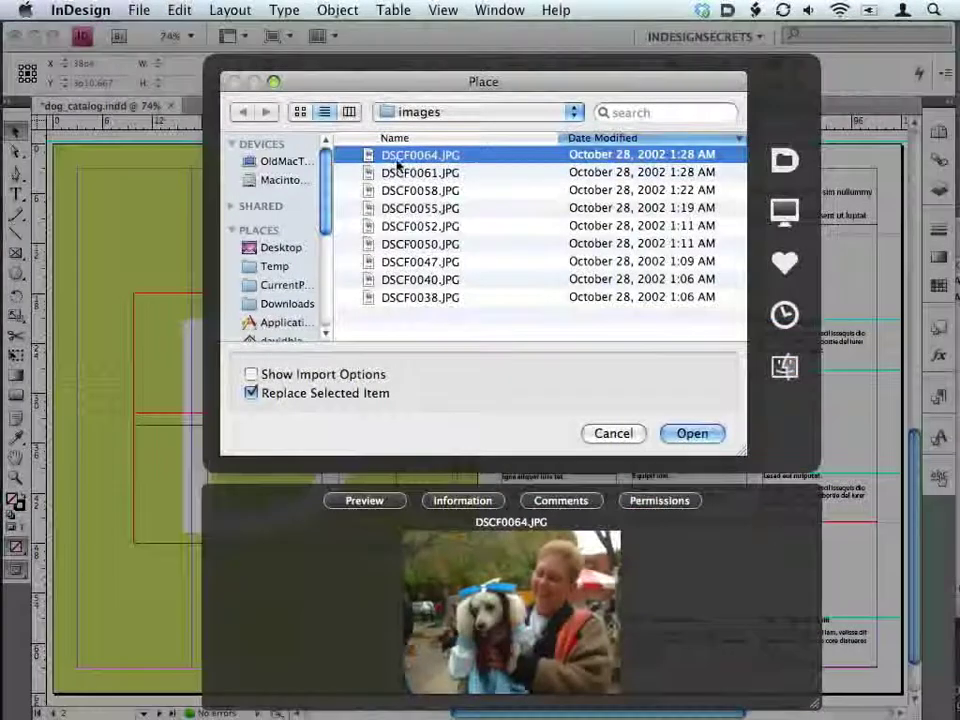
left_click(388, 298, "shift")
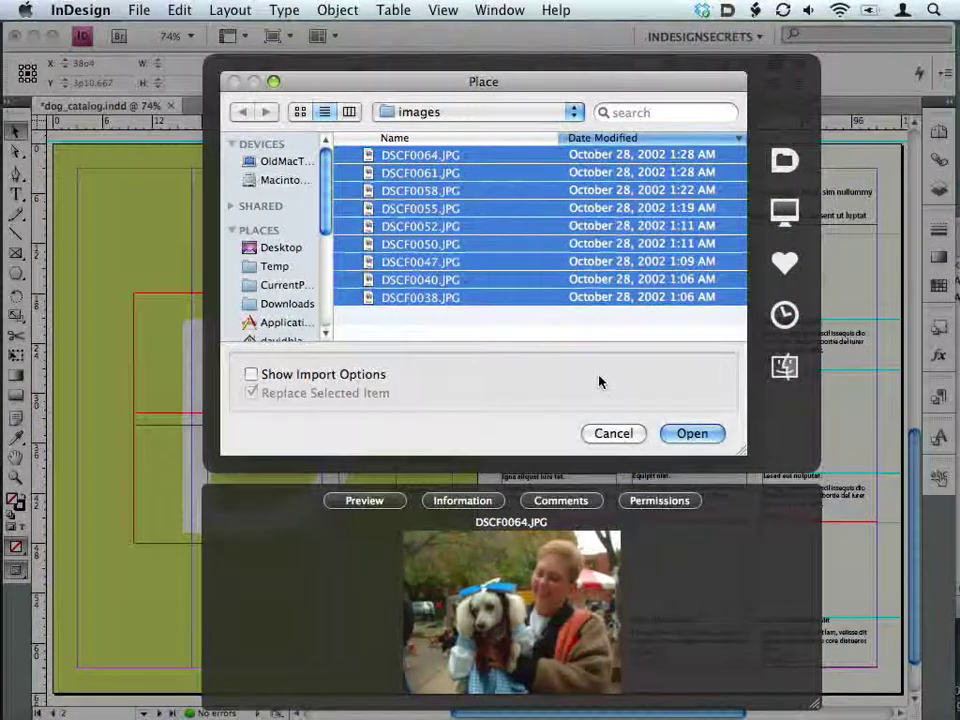
left_click(690, 435)
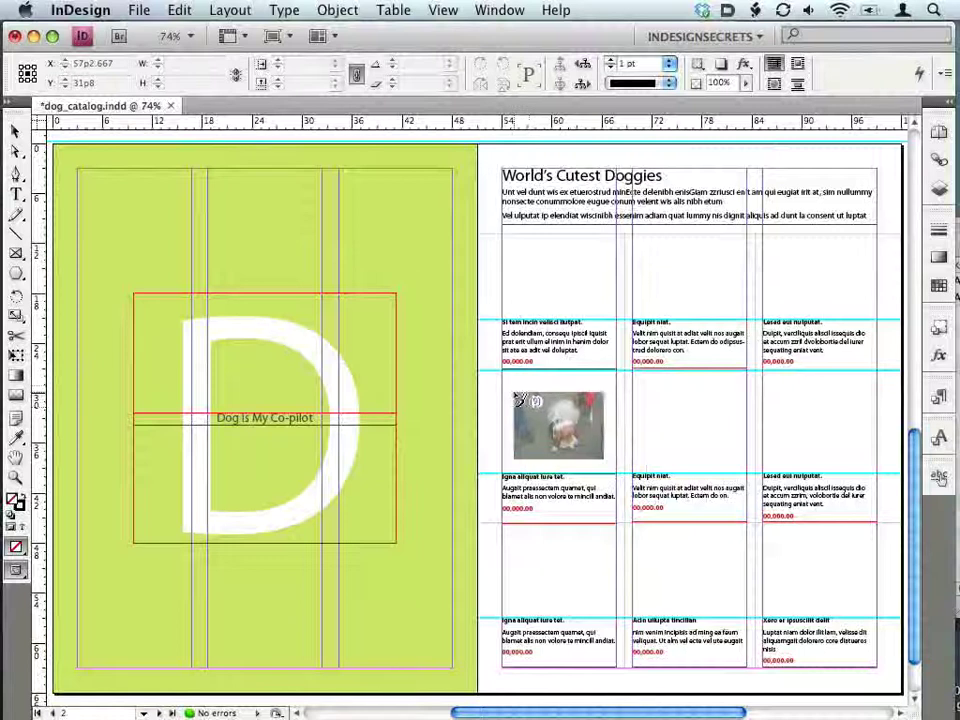
- Drag out a frame in the second row's left column to place the basset hound photo
key("Escape")
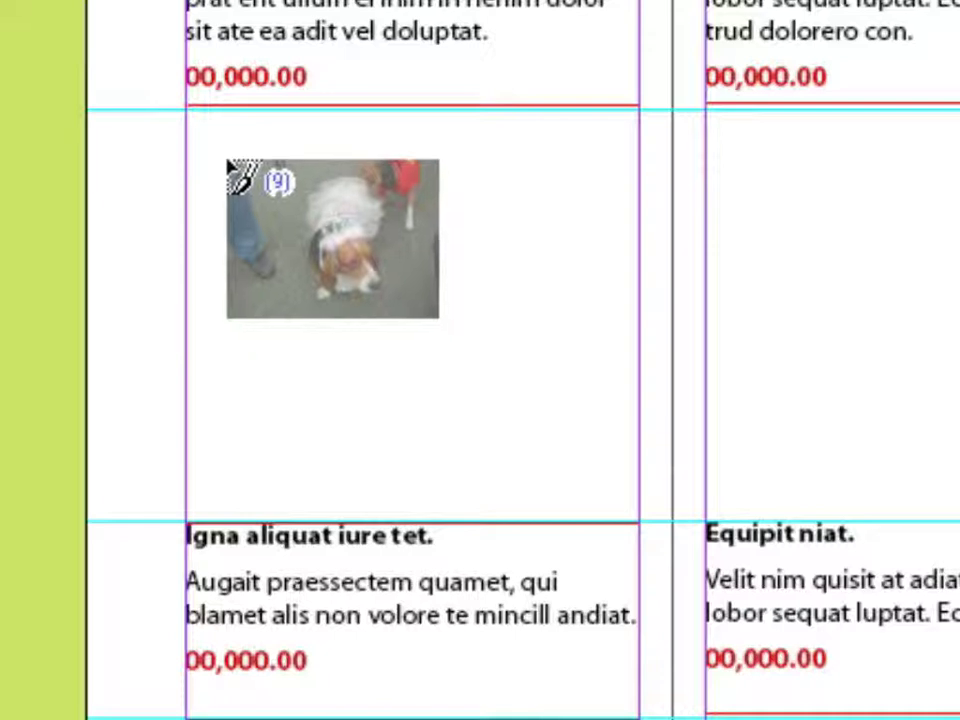
left_click_drag(188, 141, 640, 476)
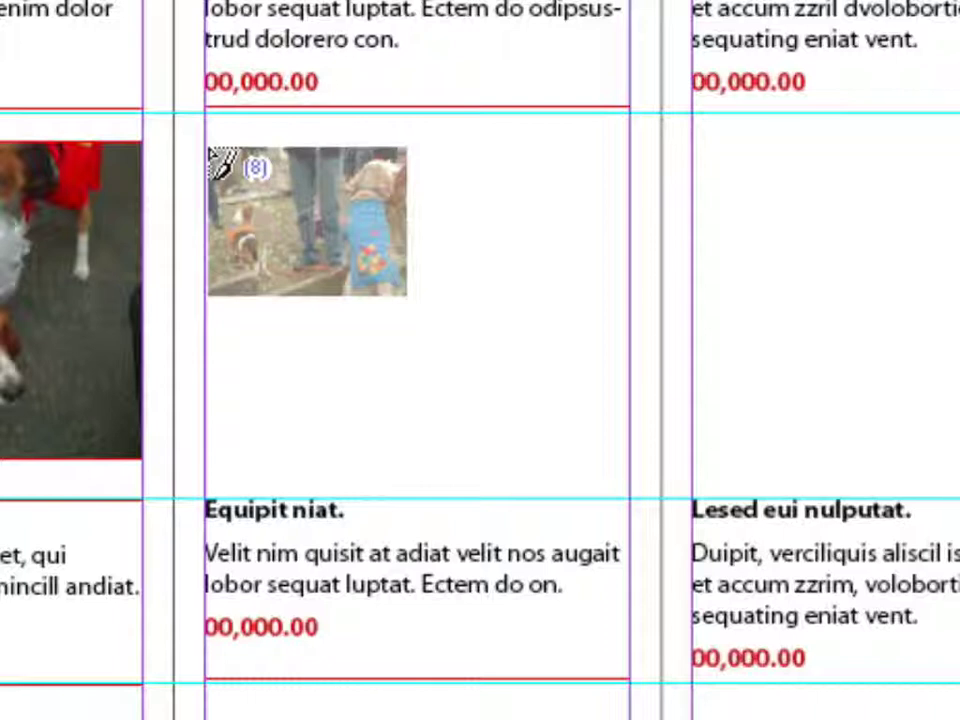
- Draw a frame in the middle column for the second dog photo, then make it shorter
left_click_drag(209, 149, 626, 515)
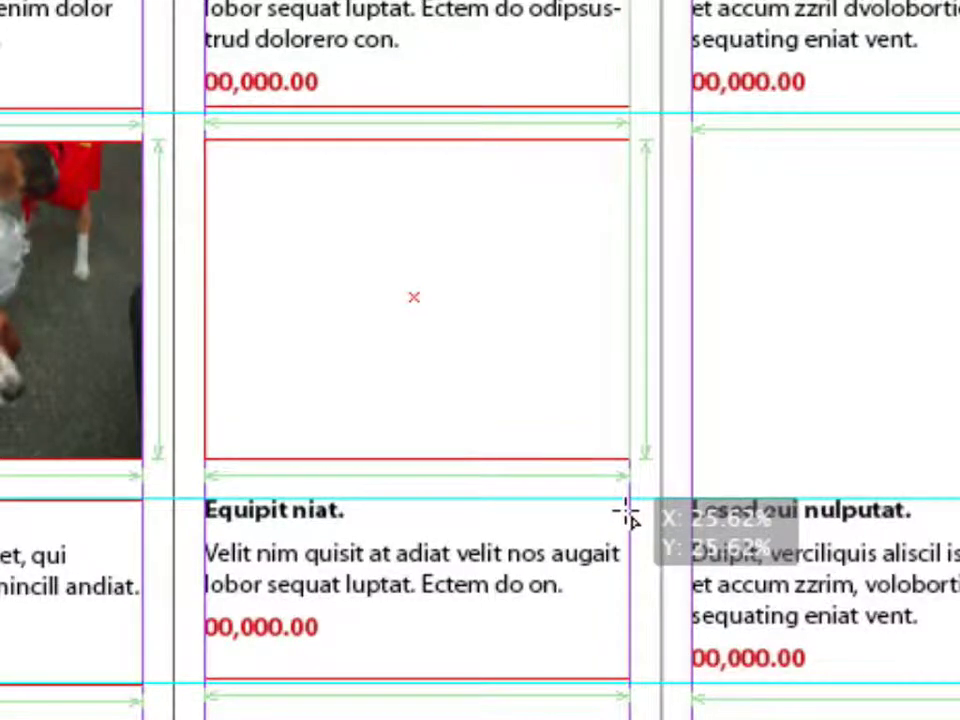
left_click_drag(626, 515, 603, 366)
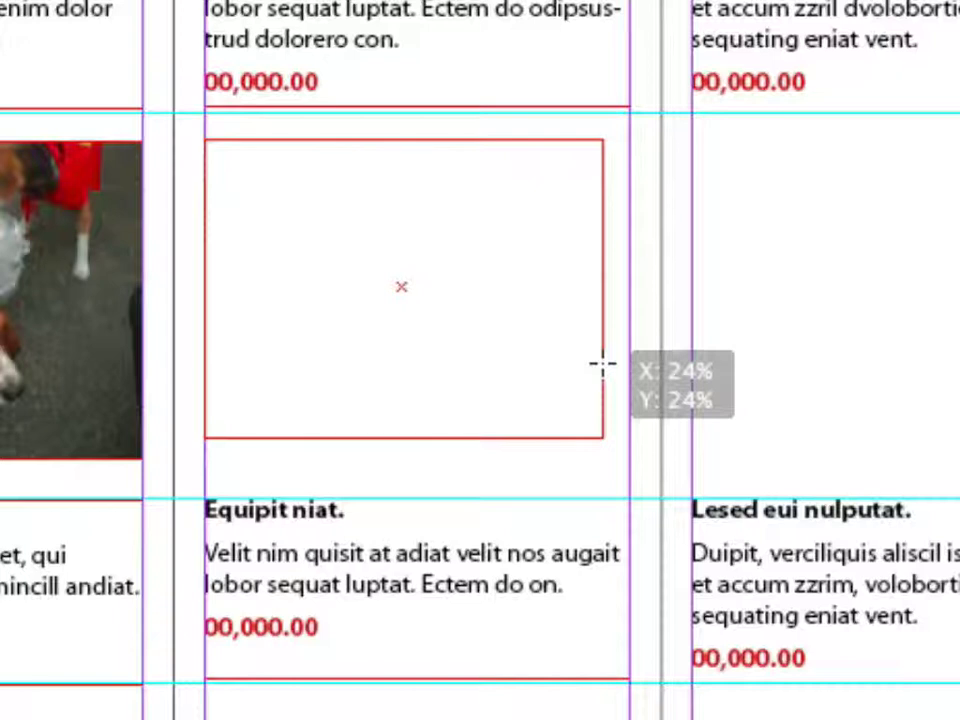
left_click_drag(603, 366, 631, 298)
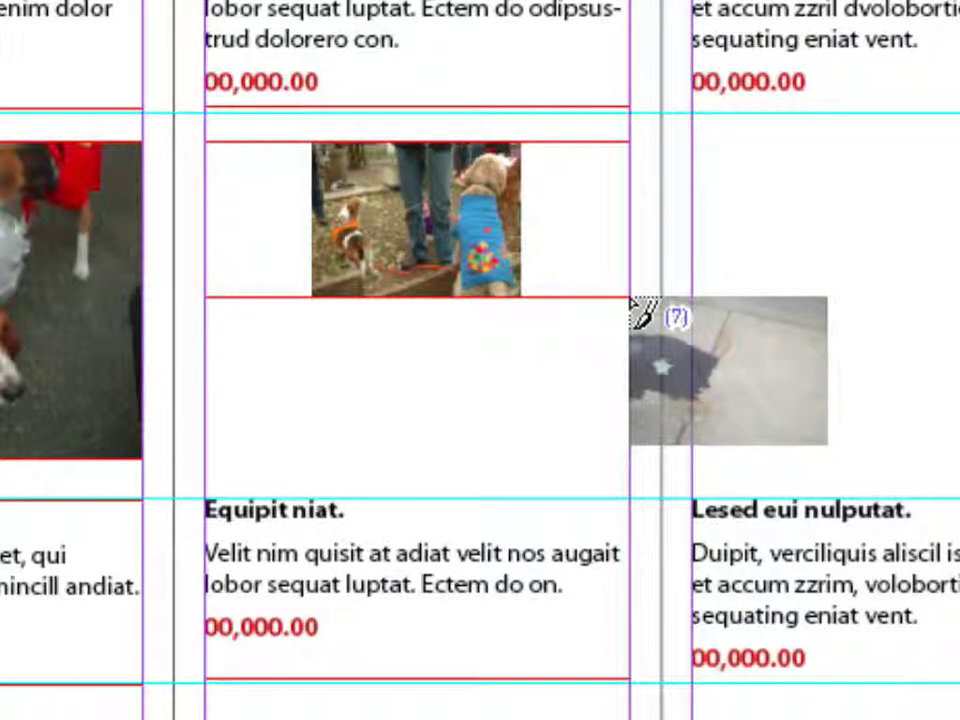
- Apply Fitting > Fill Frame Proportionally to the middle column's photo frame
key("Escape")
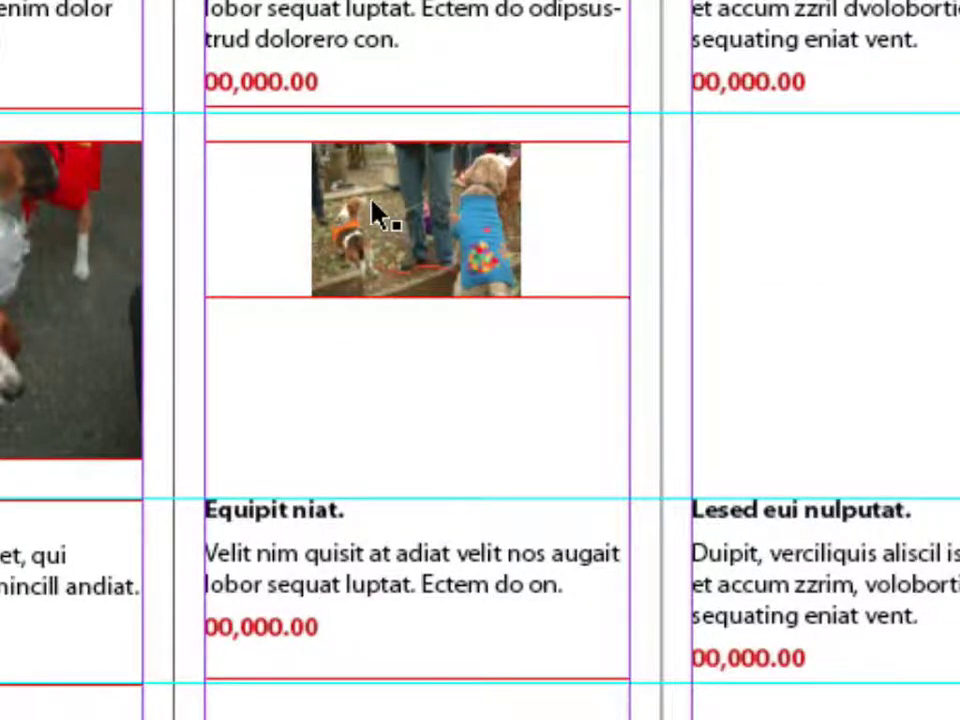
left_click(390, 219)
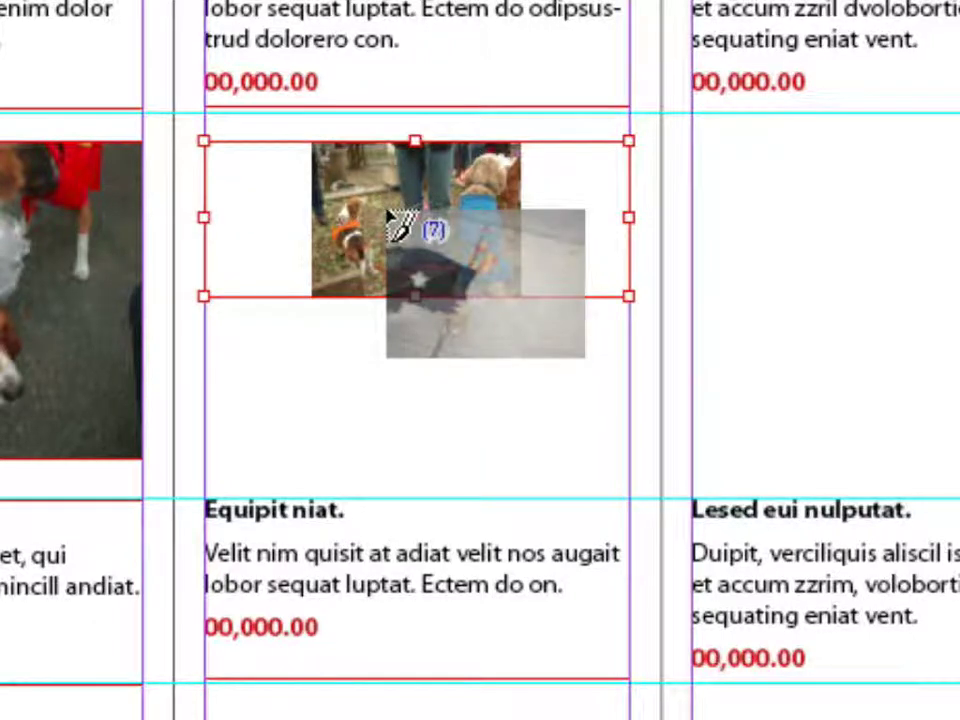
right_click(392, 222)
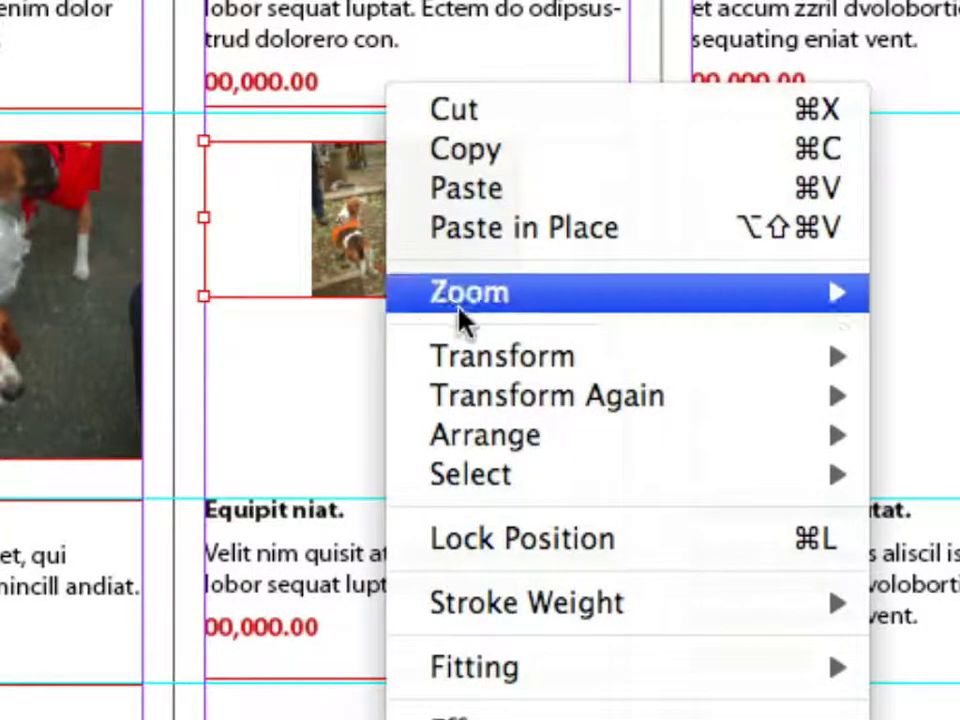
mouse_move(464, 380)
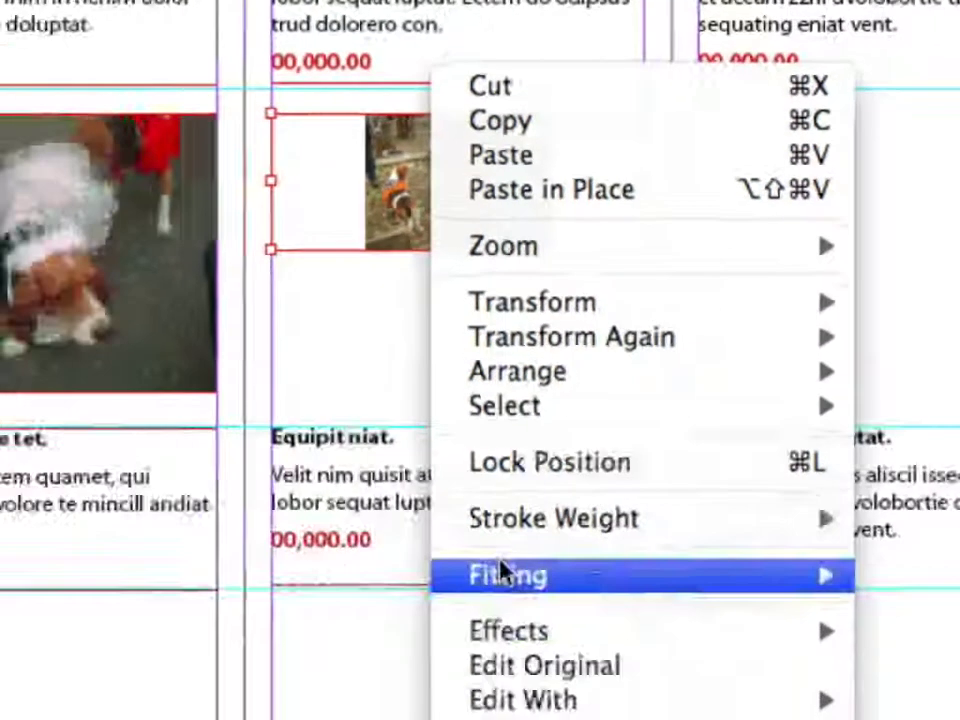
mouse_move(505, 572)
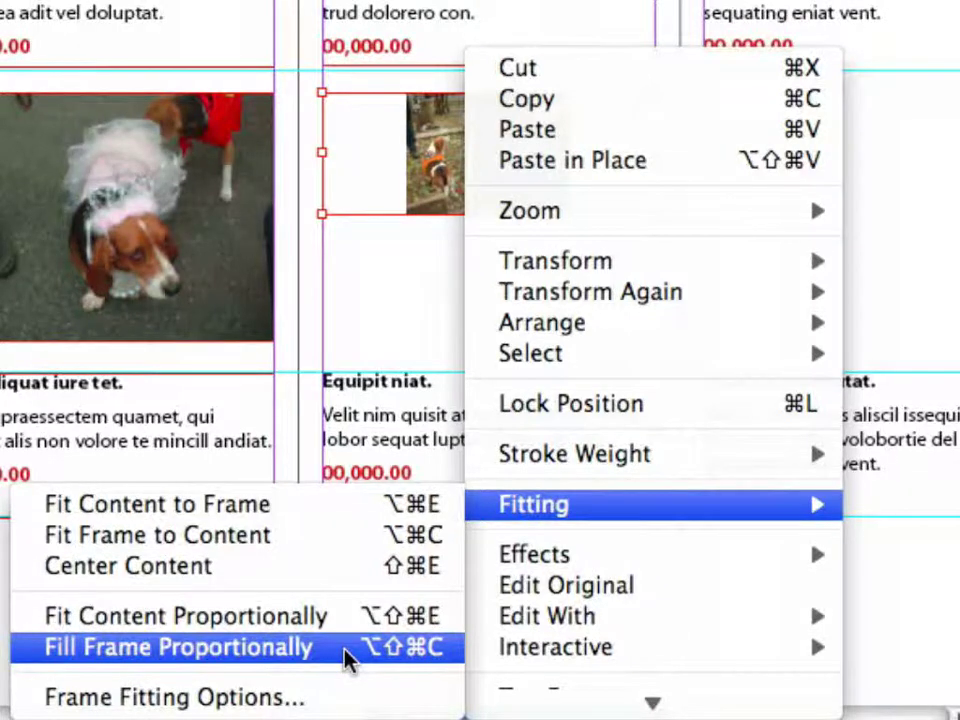
left_click(348, 658)
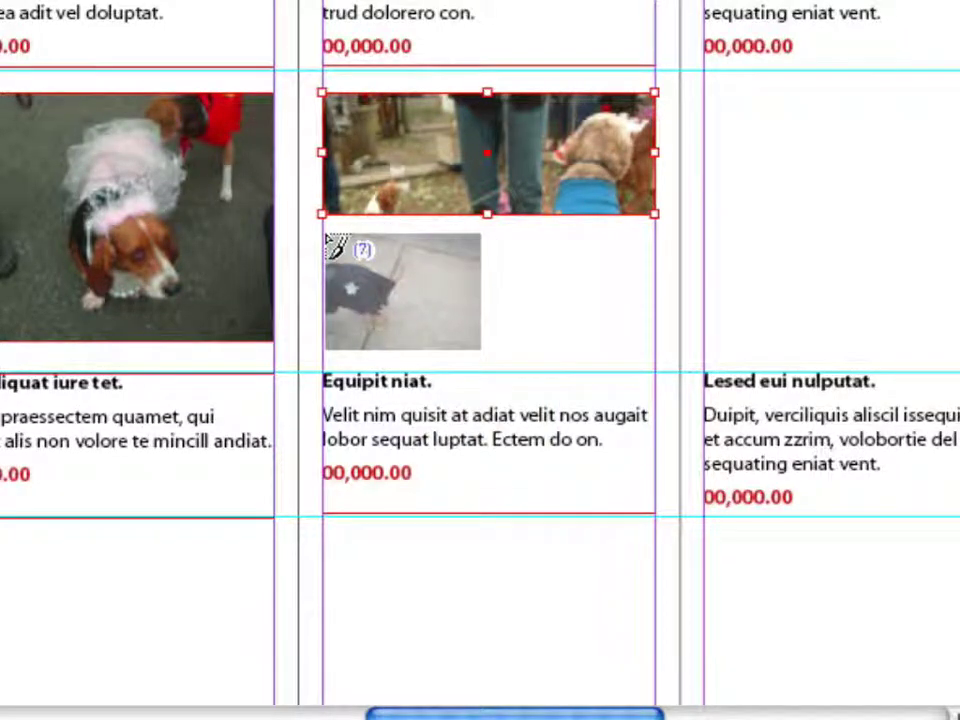
- Place the third dog photo in a small frame below the middle photo, then zoom out
left_click_drag(325, 234, 651, 341)
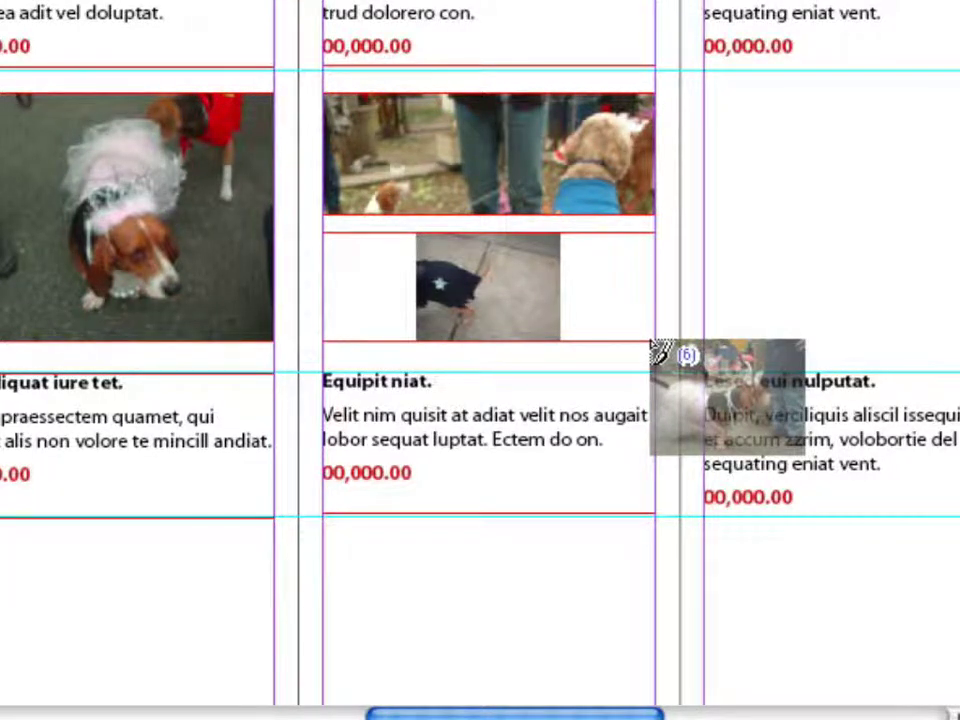
key("ctrl+minus")
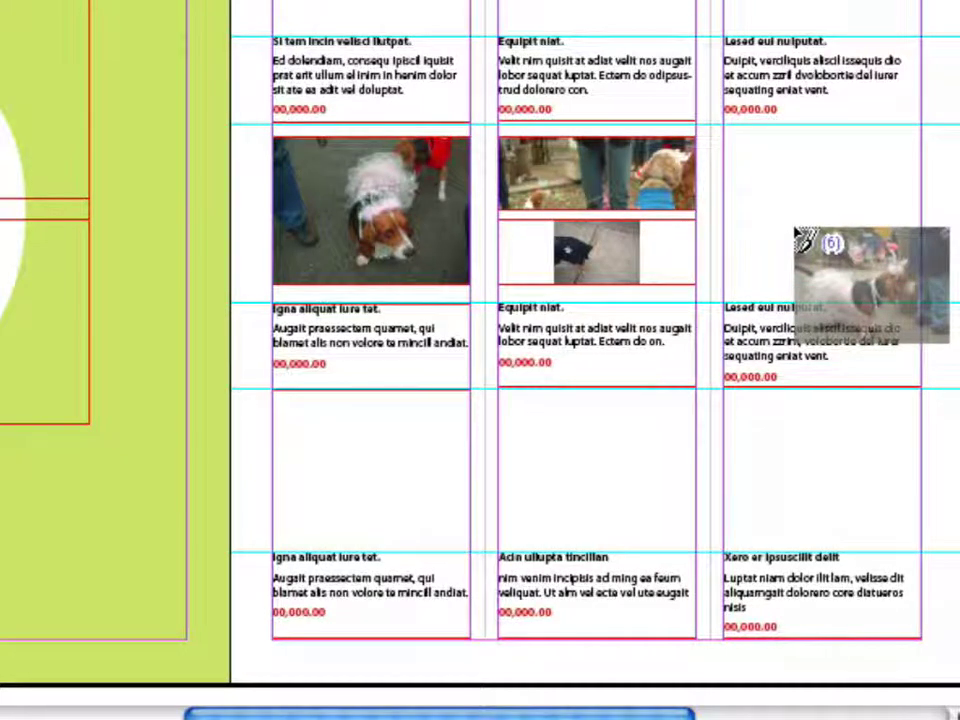
- Scroll to the green 'Dog Is My Co-pilot' page and clear the loaded place cursor
scroll(800, 240, "down", 2)
scroll(800, 240, "left", 5)
scroll(800, 240, "up", 8)
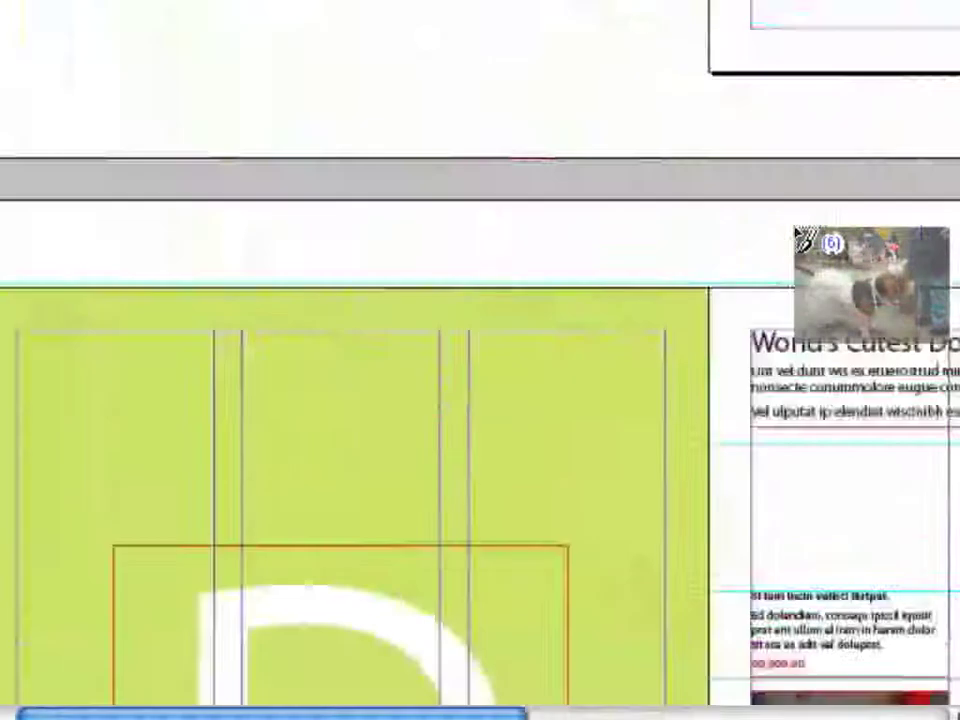
scroll(800, 240, "down", 10)
scroll(800, 240, "left", 3)
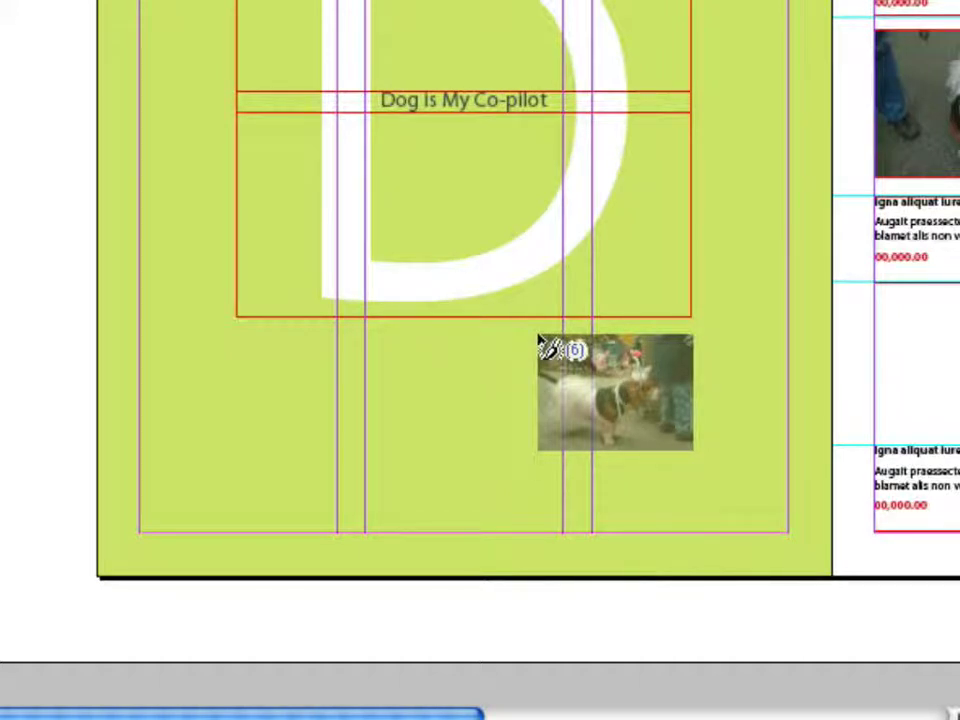
key("Escape")
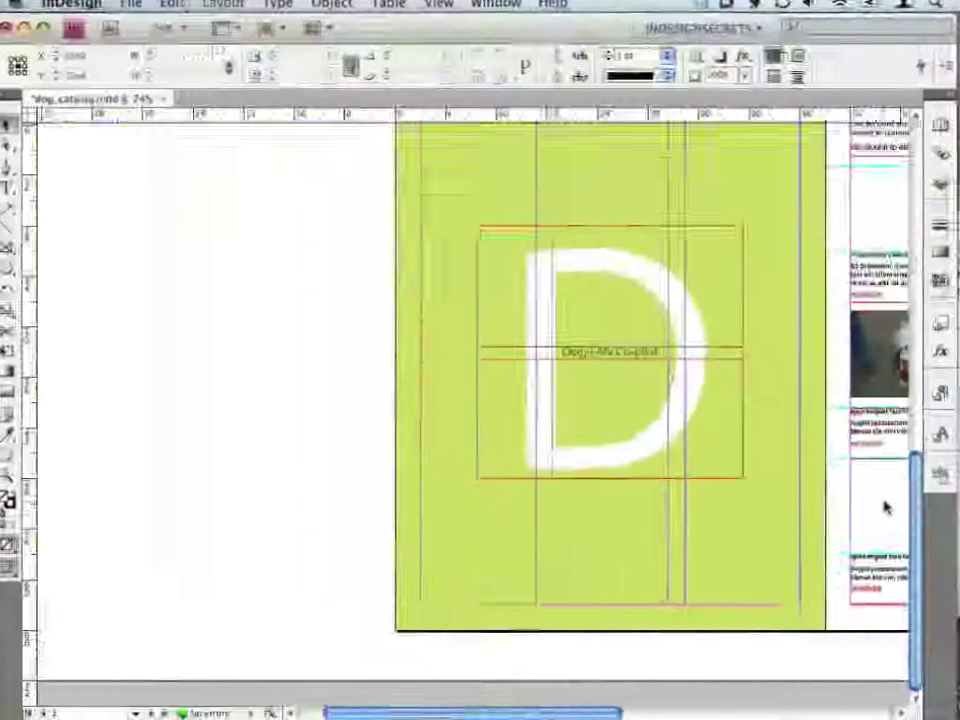
- Return to the 'World's Cutest Doggies' page and select the basset hound and middle-column photos
scroll(933, 363, "right", 5)
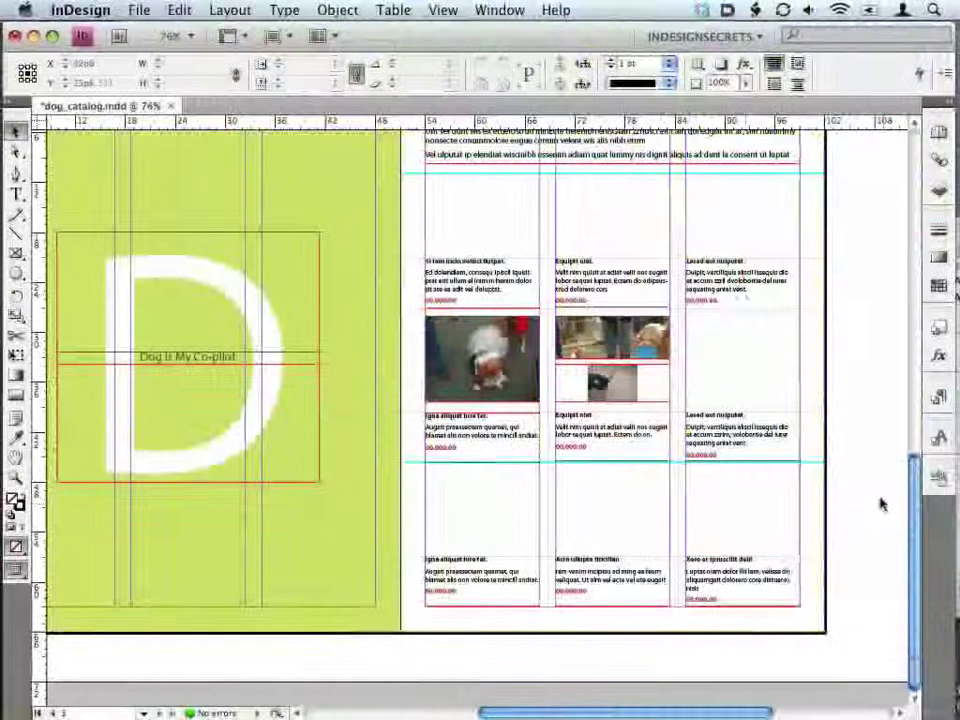
scroll(750, 300, "right", 3)
scroll(750, 300, "up", 2)
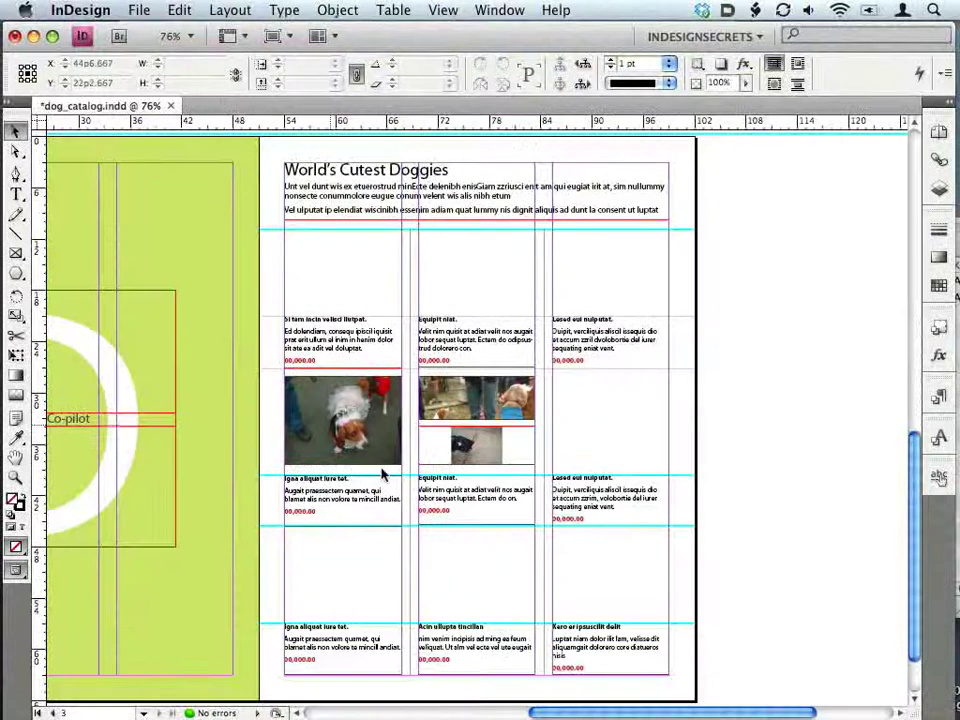
left_click(372, 423)
left_click(476, 400, "shift")
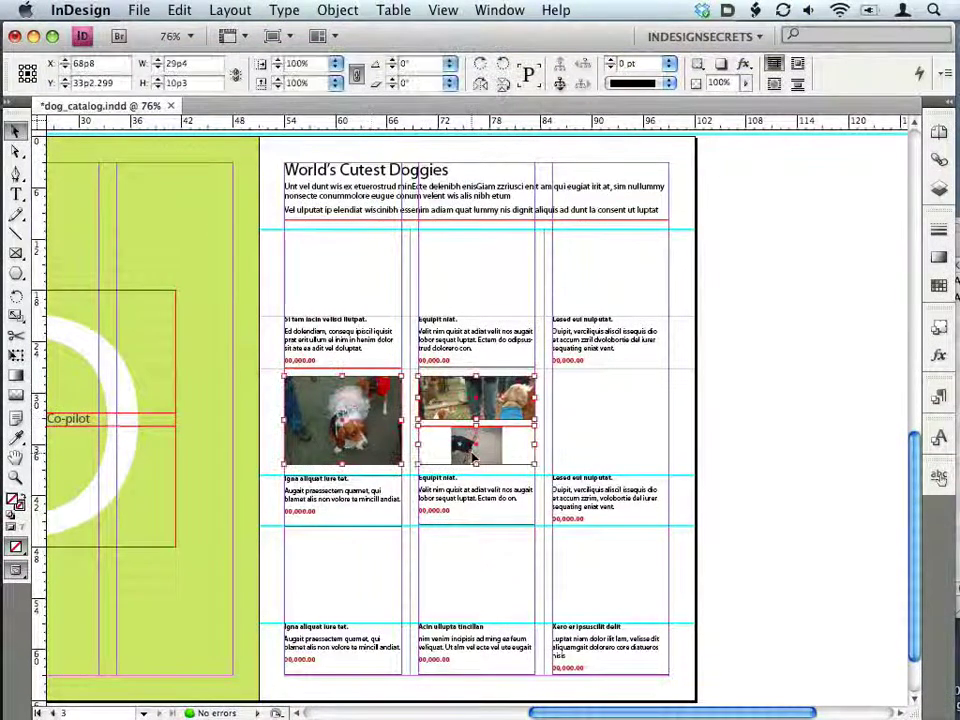
- Delete the selected basset hound and middle-column photo frames
key("Delete")
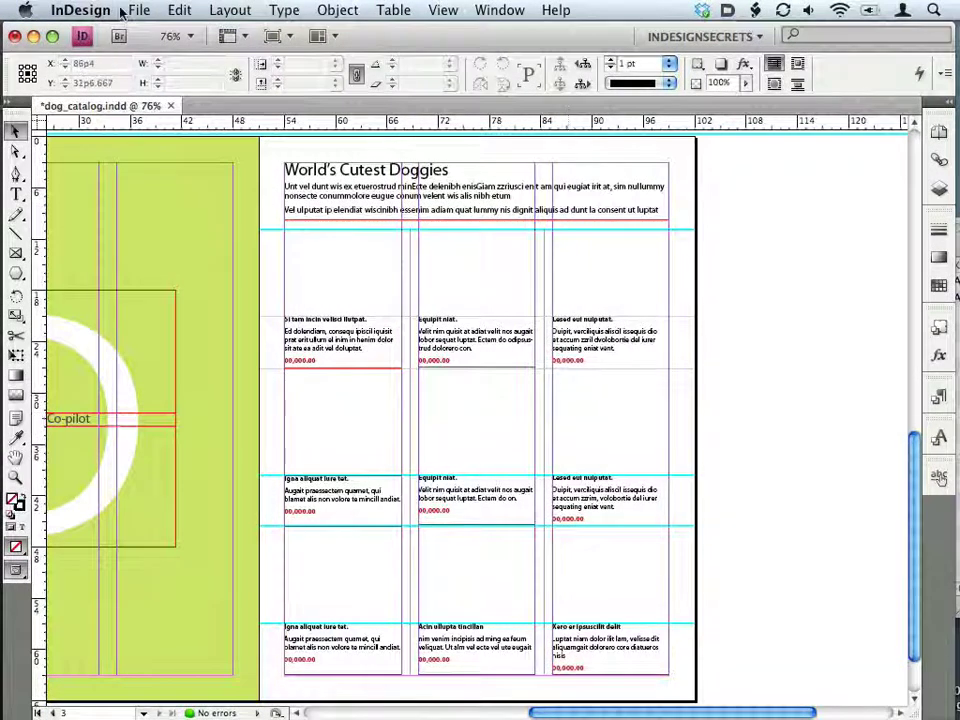
- Reload the nine dog JPGs through File > Place, selecting them all with Cmd-A
left_click(140, 9)
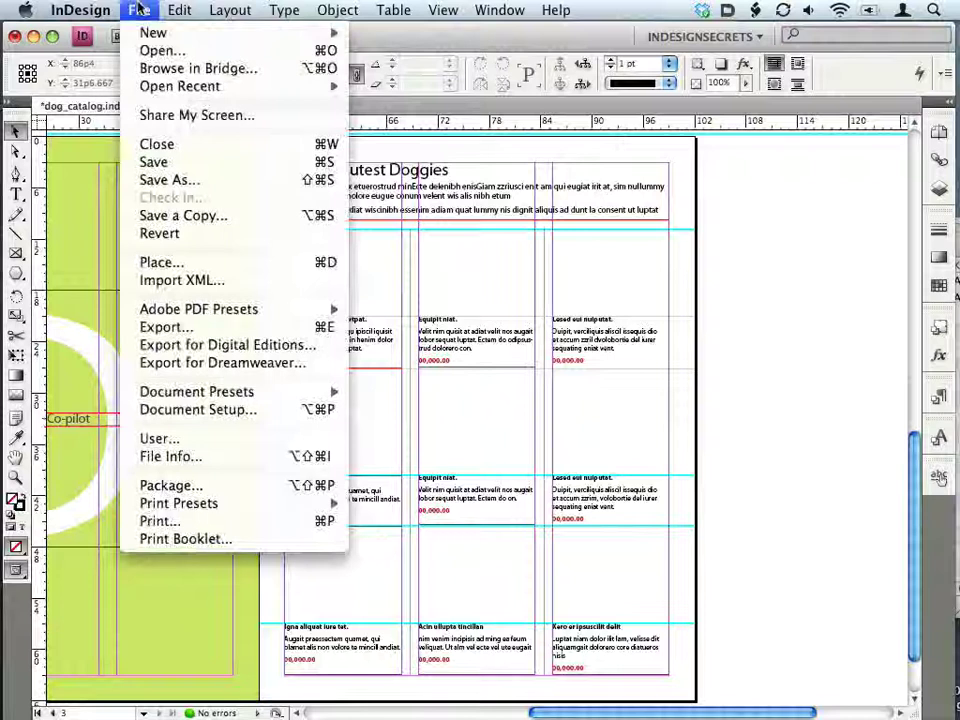
left_click(140, 262)
left_click(422, 261)
key("super+a")
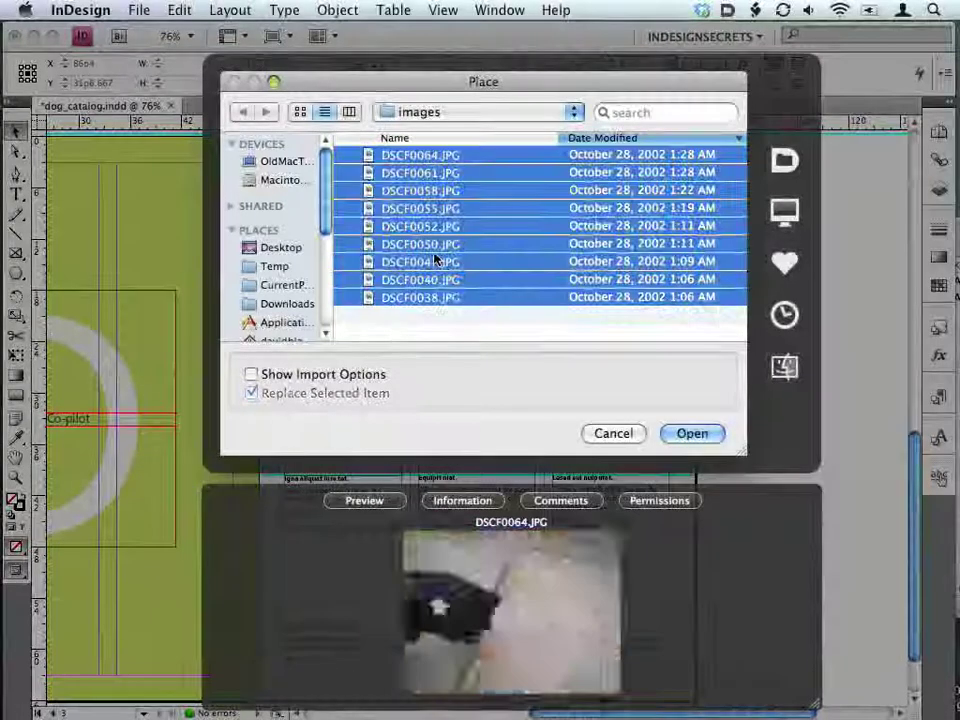
left_click(692, 434)
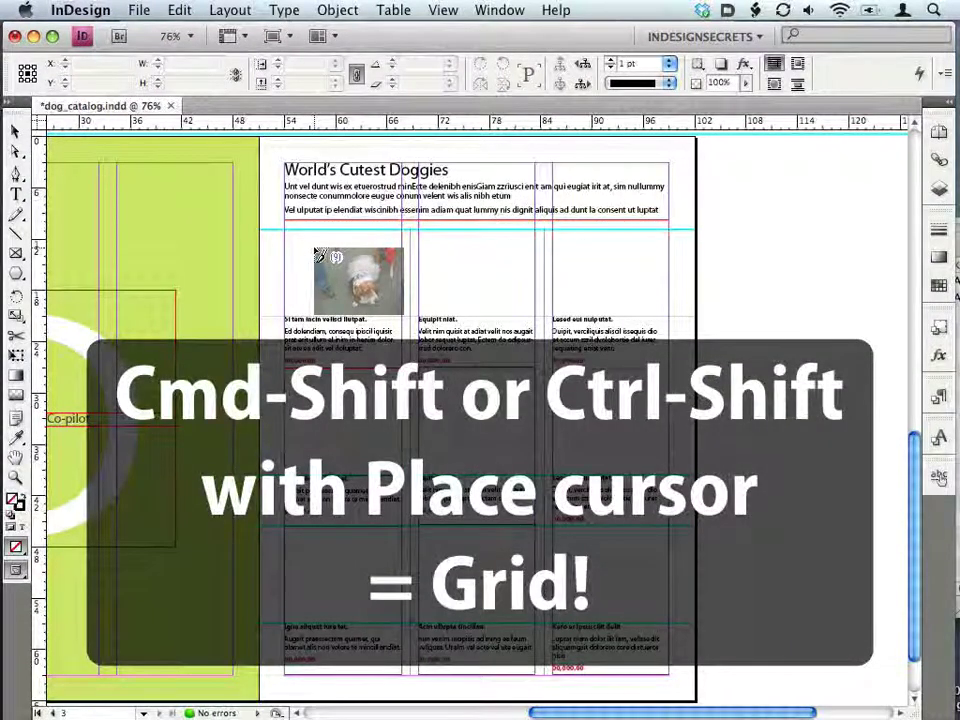
- Drag a three-by-three frame grid, about 45p0 by 45p1.367, across the photo area
key("super+shift")
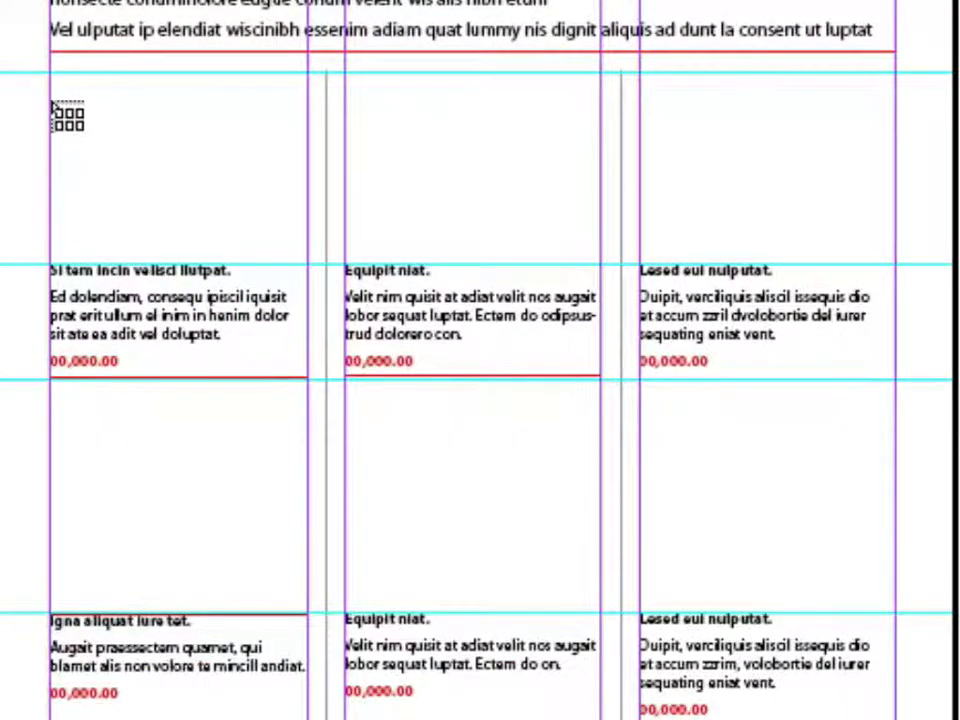
left_click_drag(50, 73, 645, 490)
left_click_drag(827, 612, 668, 617)
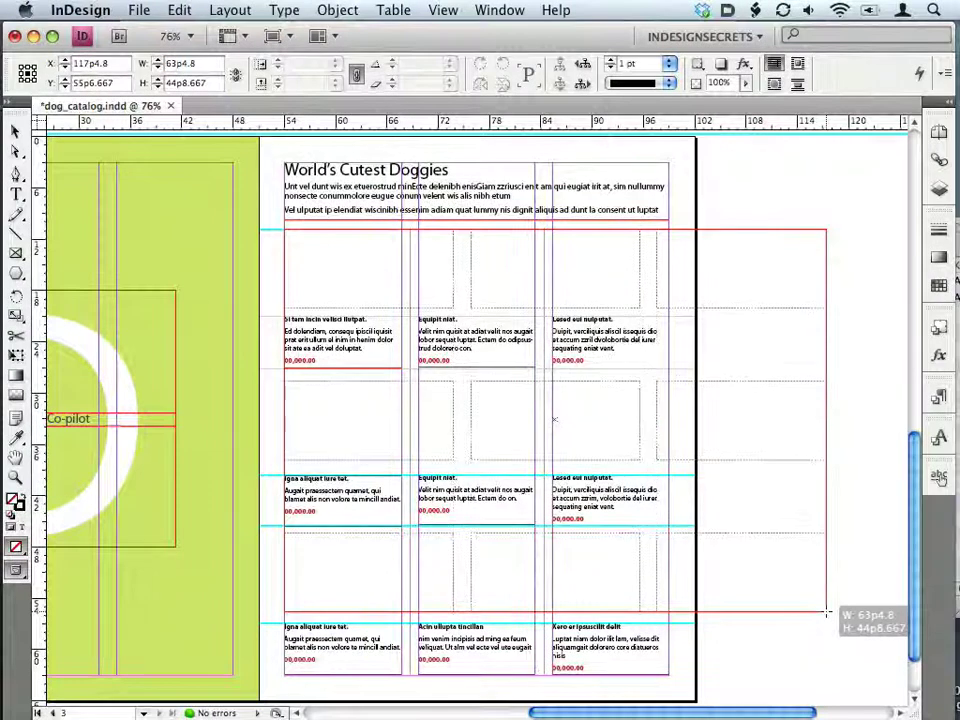
key("Up")
key("Right")
key("Right")
key("Right")
key("Left")
key("Left")
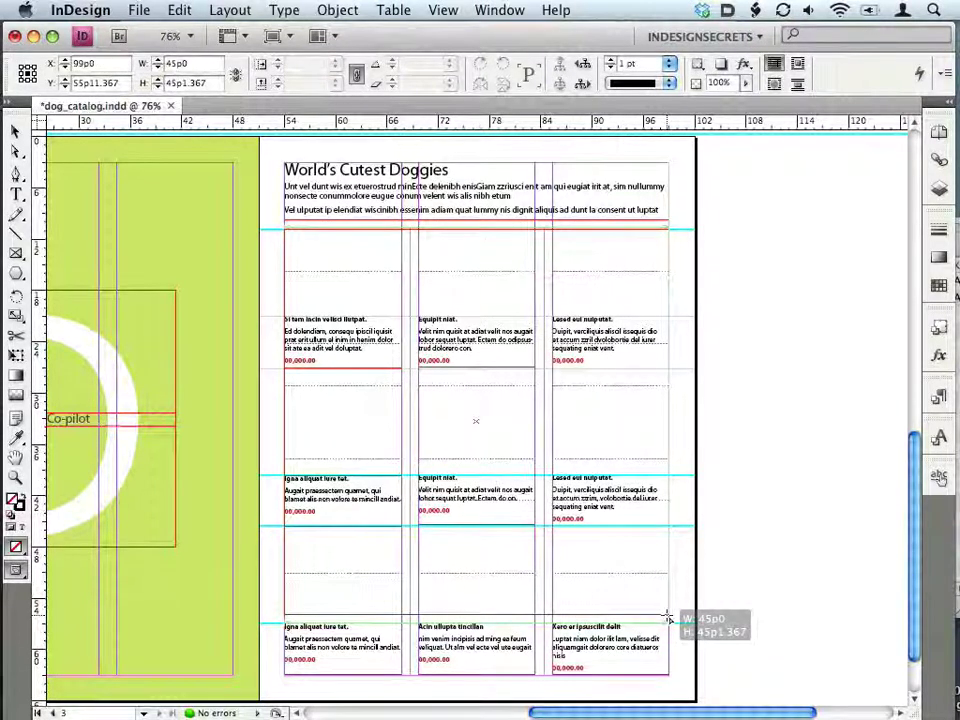
- Reduce the pending frame grid to 3 rows by 3 columns, about 45p0 by 44p9.42
left_click_drag(668, 617, 772, 589)
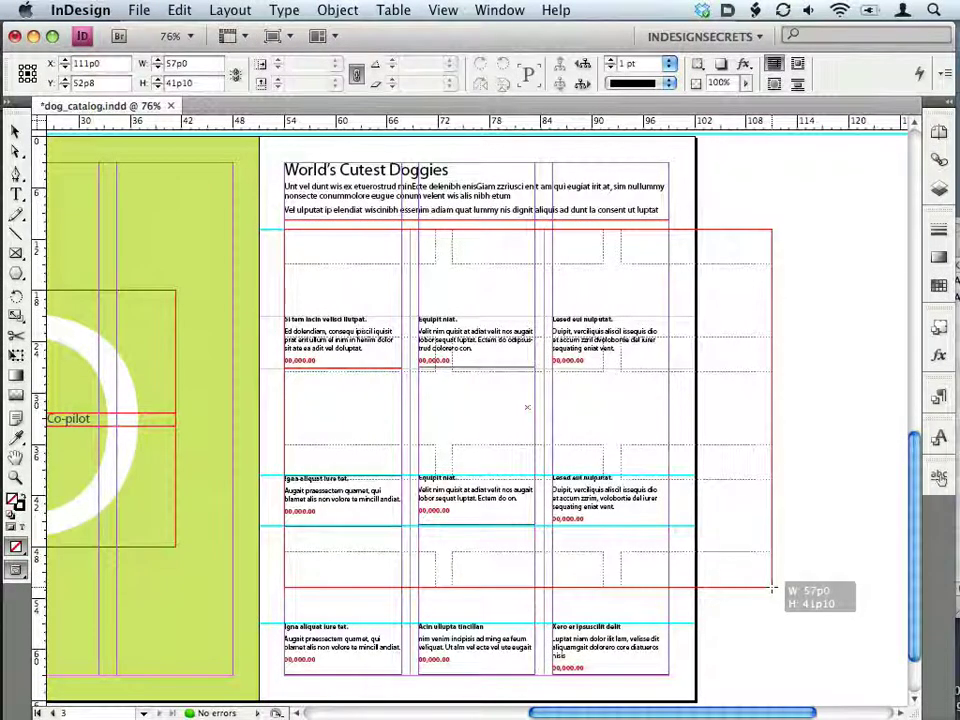
key("Down")
key("Down")
key("Down")
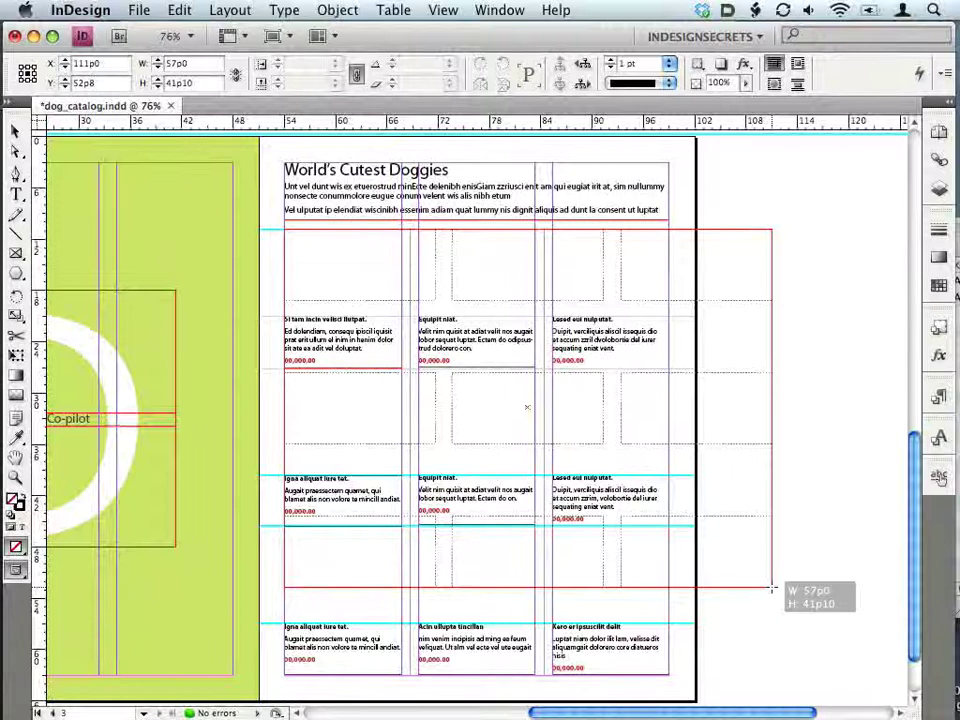
left_click_drag(772, 590, 674, 615)
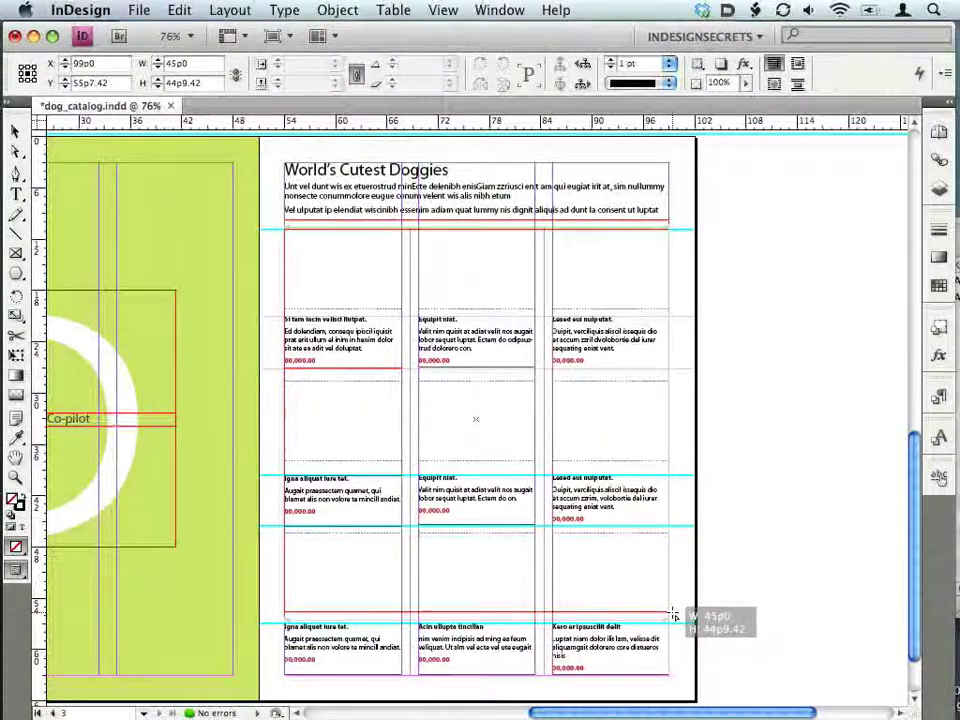
- Drop the nine dog photos into the 3x3 frame grid over the photo cells
left_click_drag(673, 614, 674, 614)
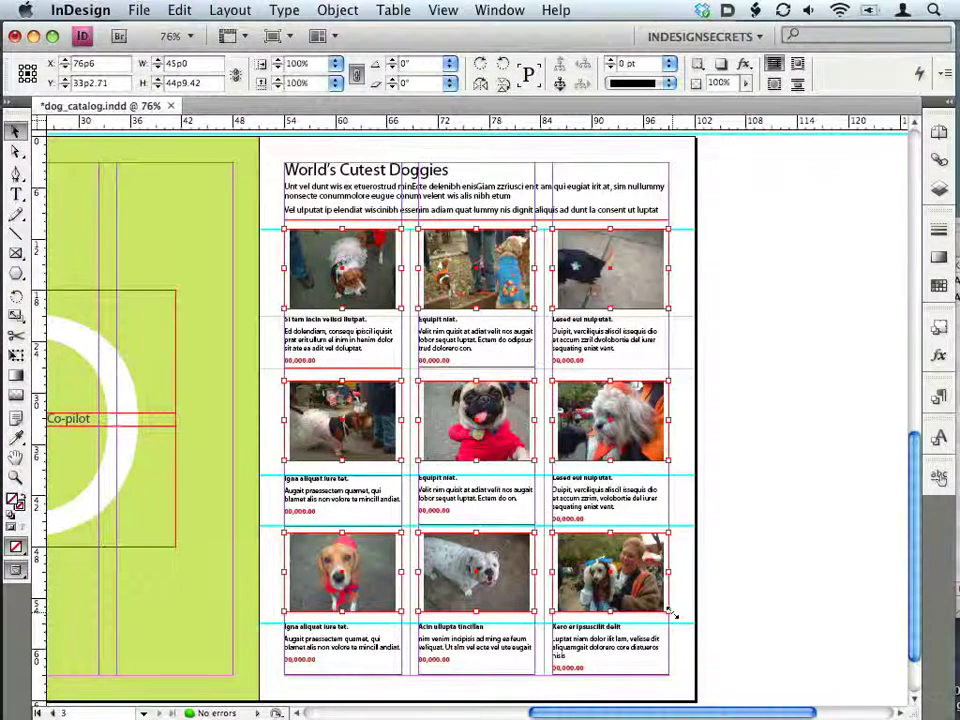
- Set the selected photos' fitting to Fill Frame Proportionally
right_click(505, 288)
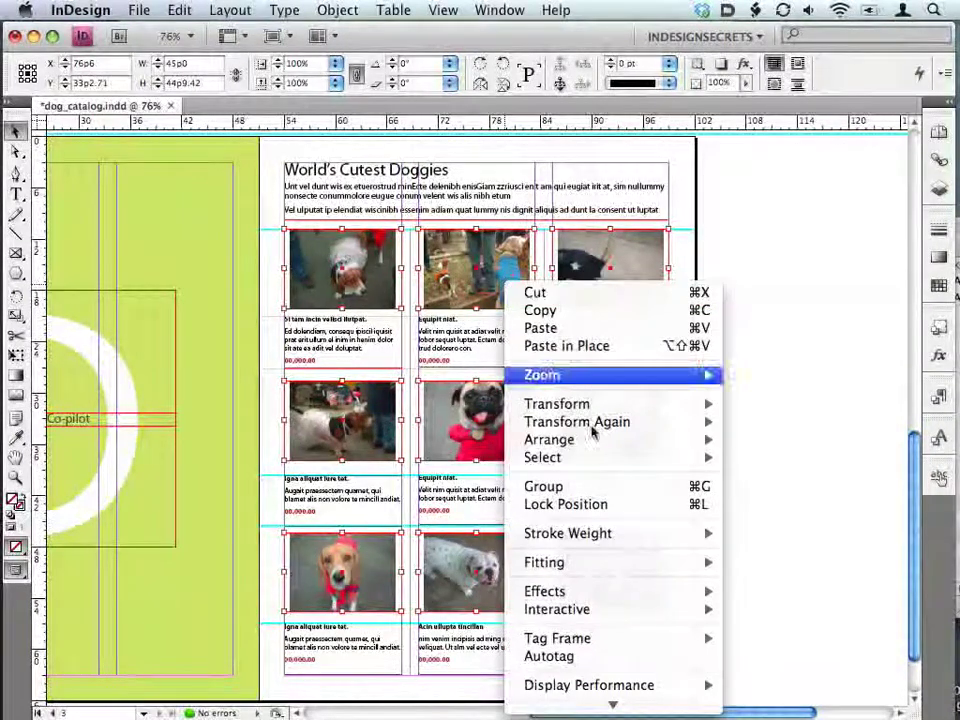
mouse_move(590, 570)
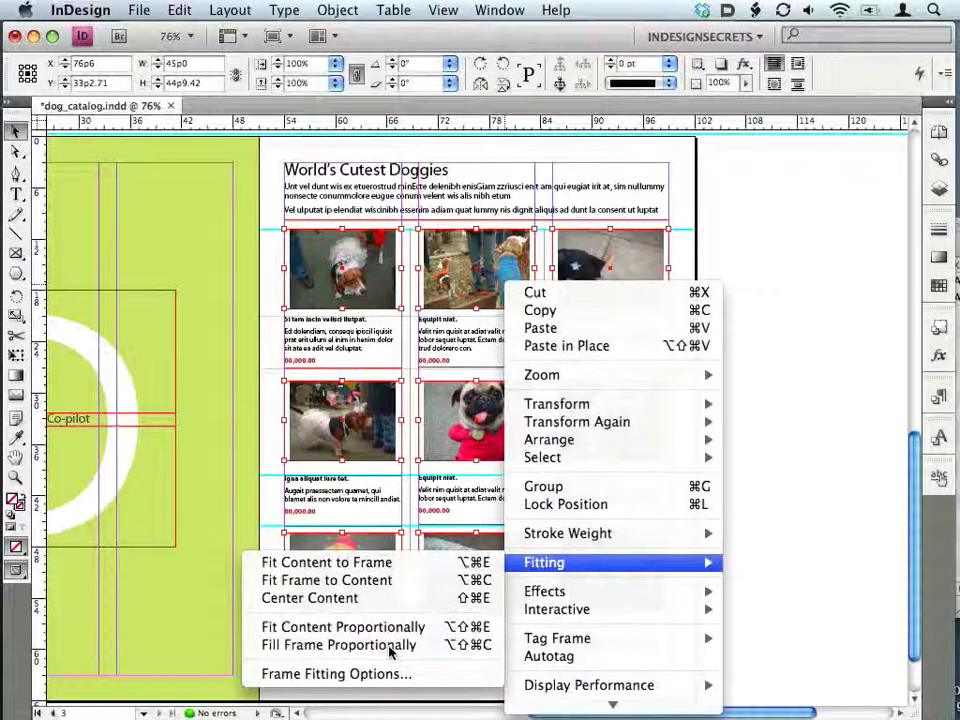
left_click(340, 644)
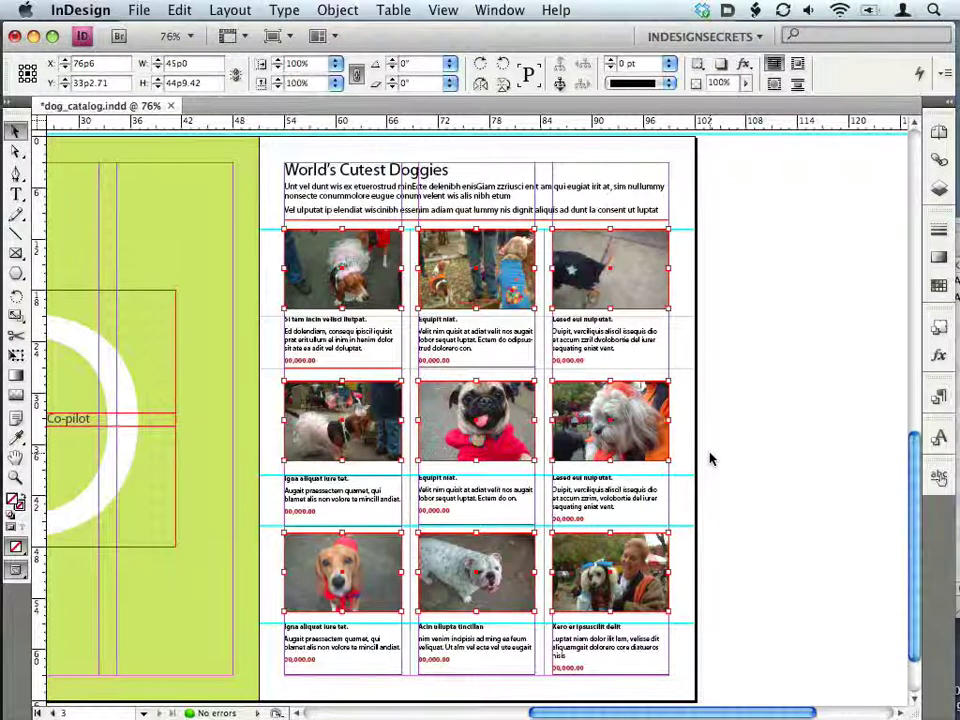
- Deselect the grid, pick the shih tzu photo, and switch to High Quality Display
left_click(675, 447)
left_click(636, 449)
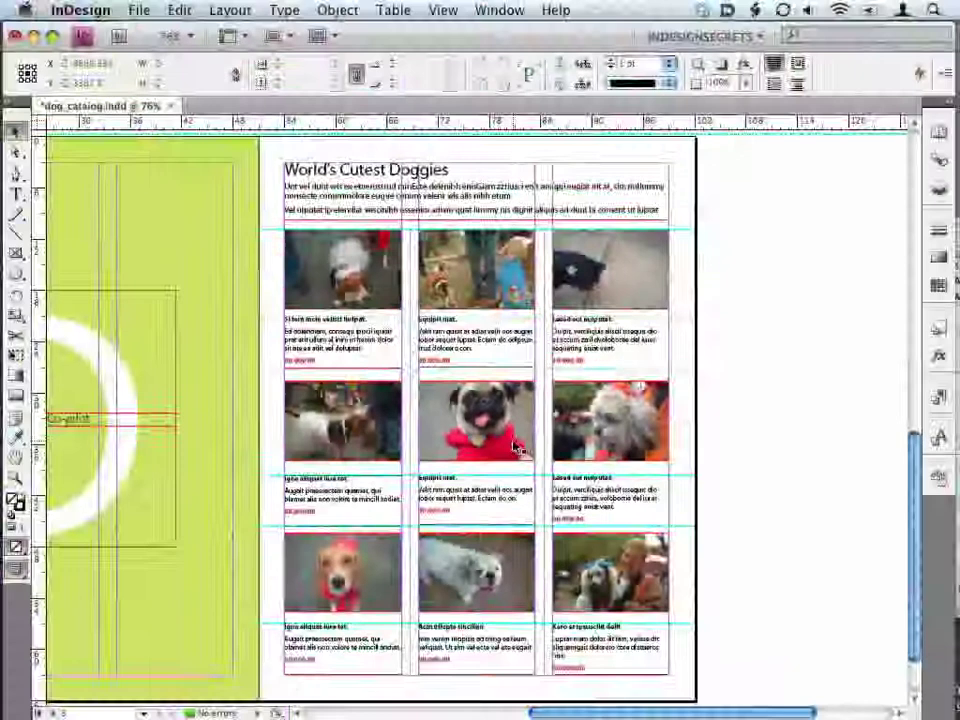
key("super+alt+h")
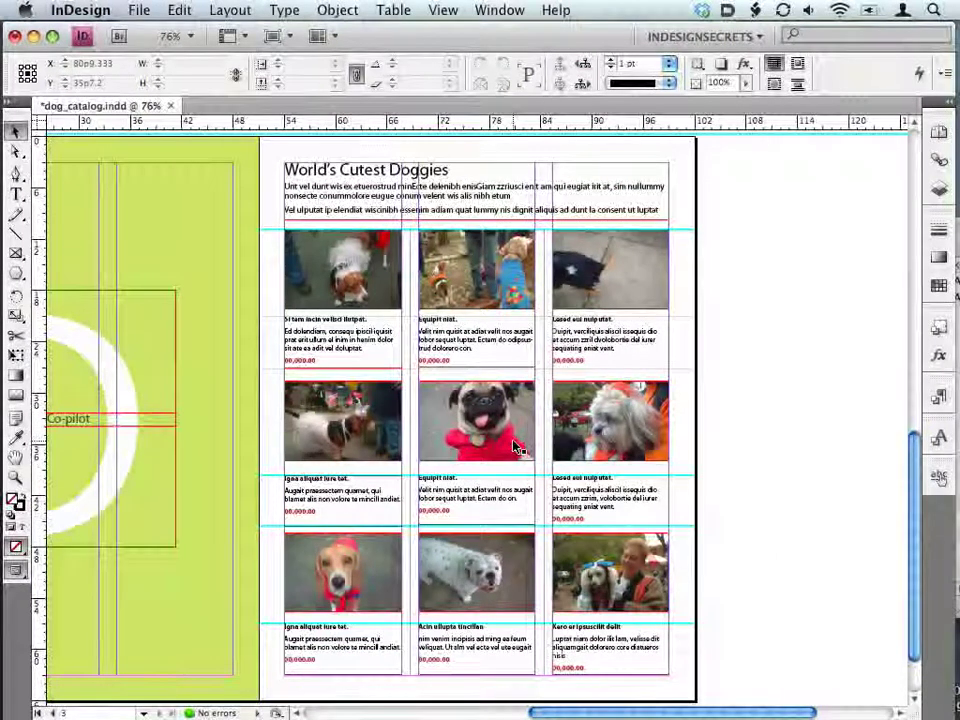